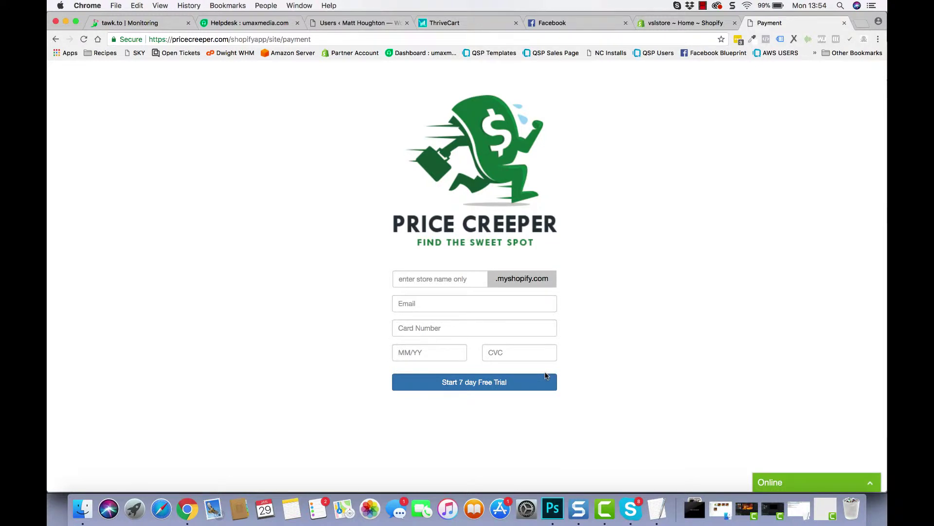
Copy the store name vslstore from the Shopify address and paste it as the store name
left_click(658, 24)
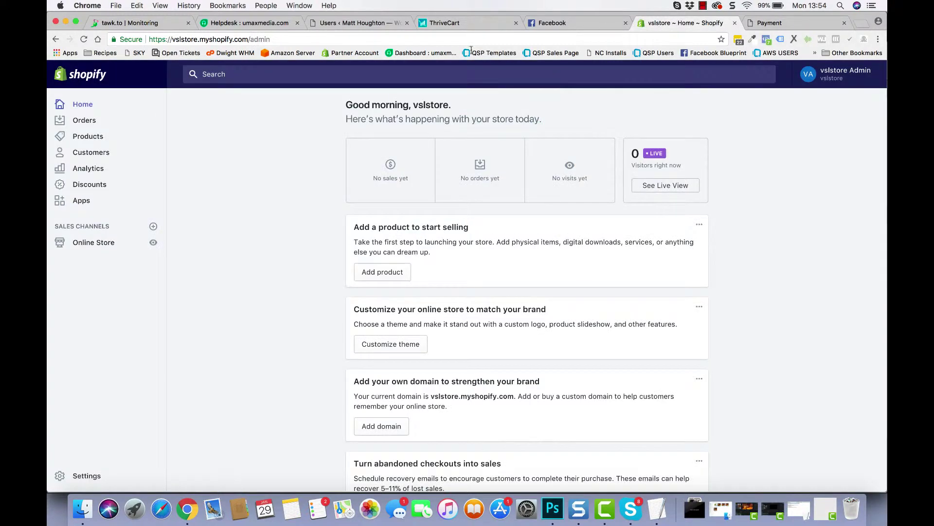
left_click(175, 39)
left_click(194, 43)
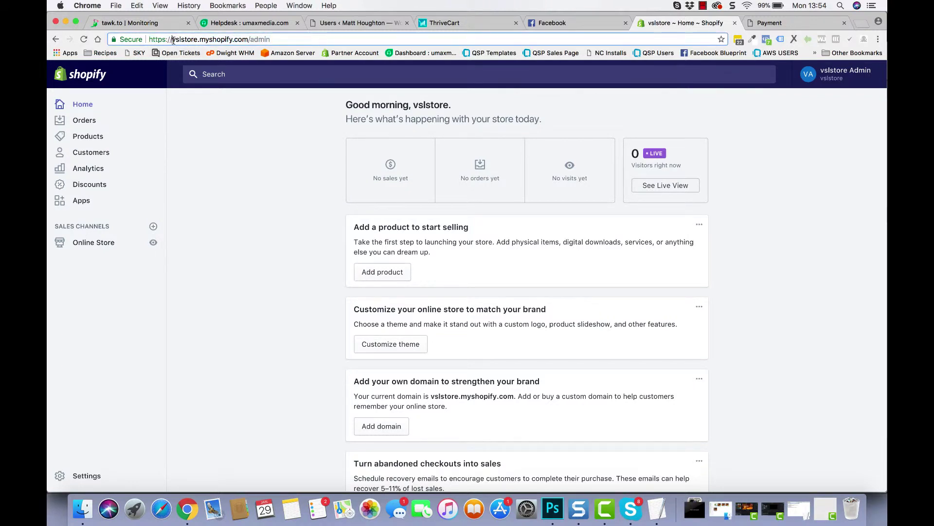
double_click(197, 40)
right_click(194, 40)
left_click(215, 54)
left_click(774, 23)
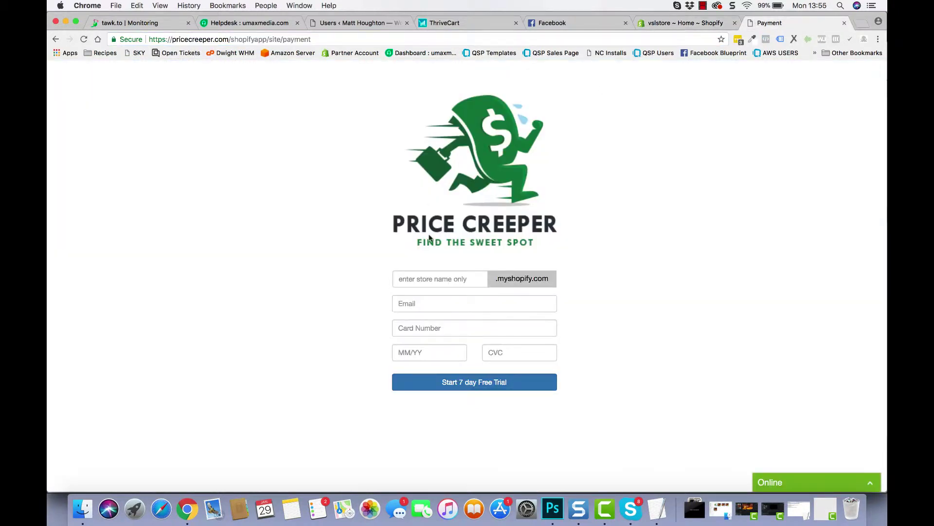
left_click(427, 274)
key("super+v")
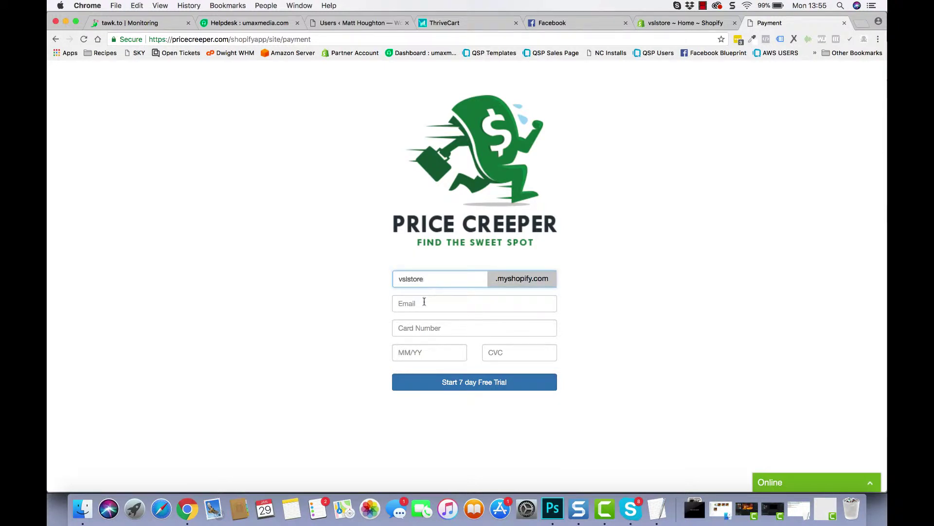
Fill in the saved email, card number and expiry date, and start the 7-day free trial
left_click(424, 301)
type("m")
left_click(432, 318)
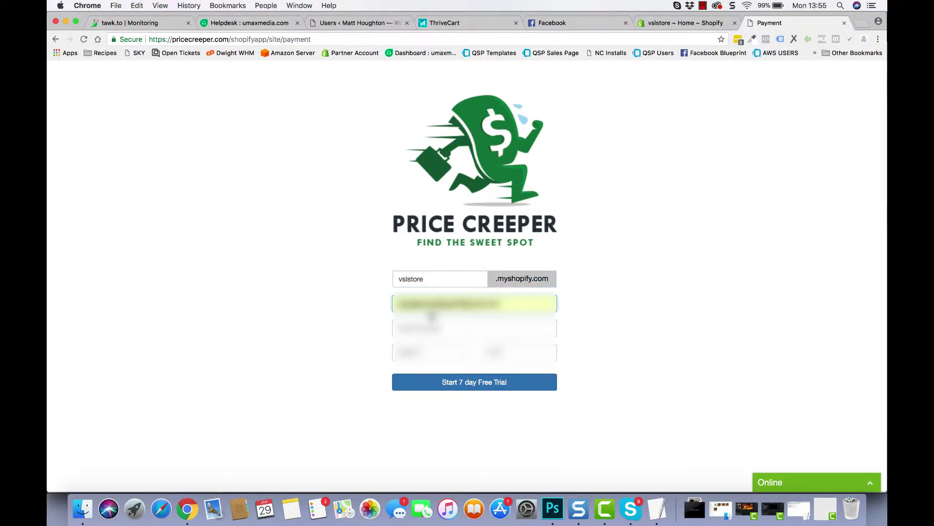
left_click(422, 332)
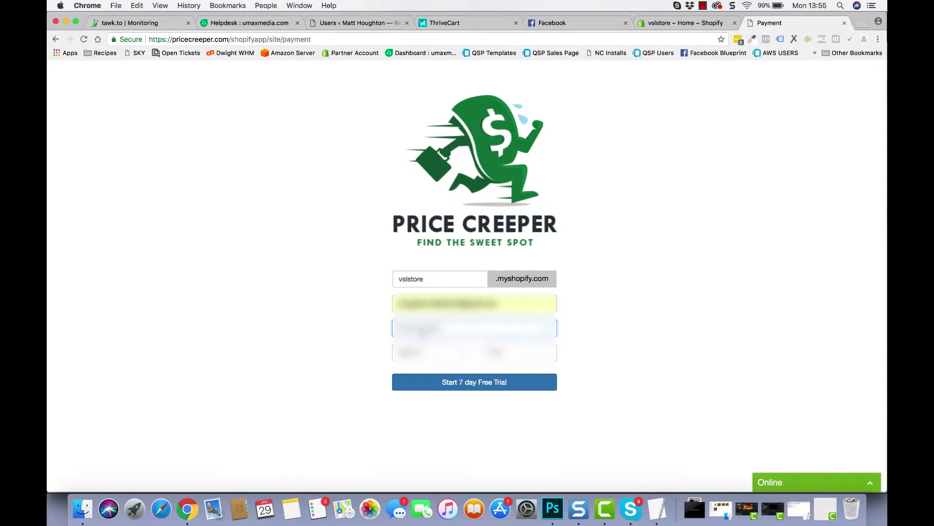
type("4442")
type("42")
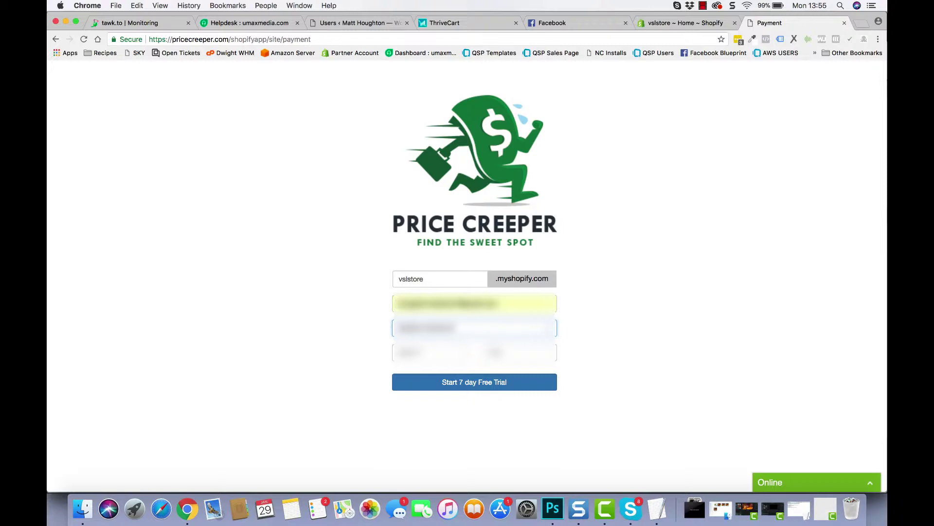
left_click(414, 352)
type("0")
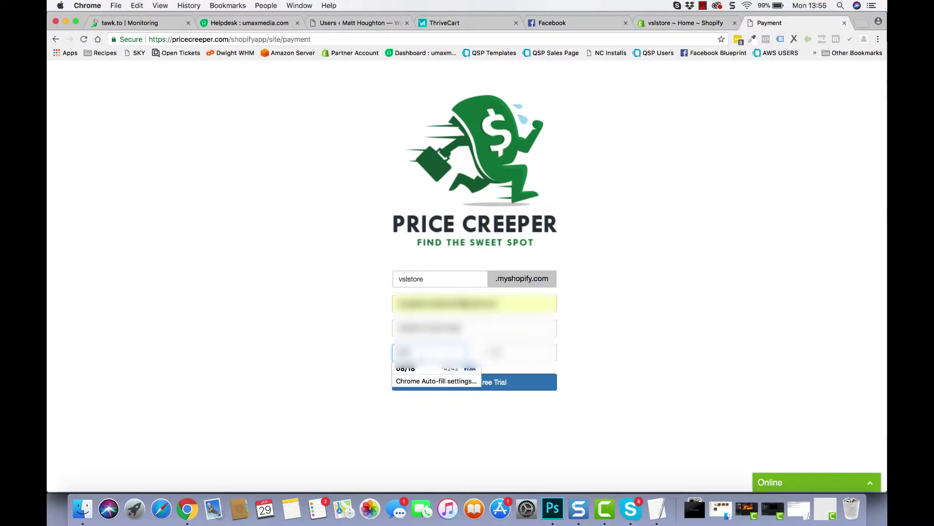
type("818")
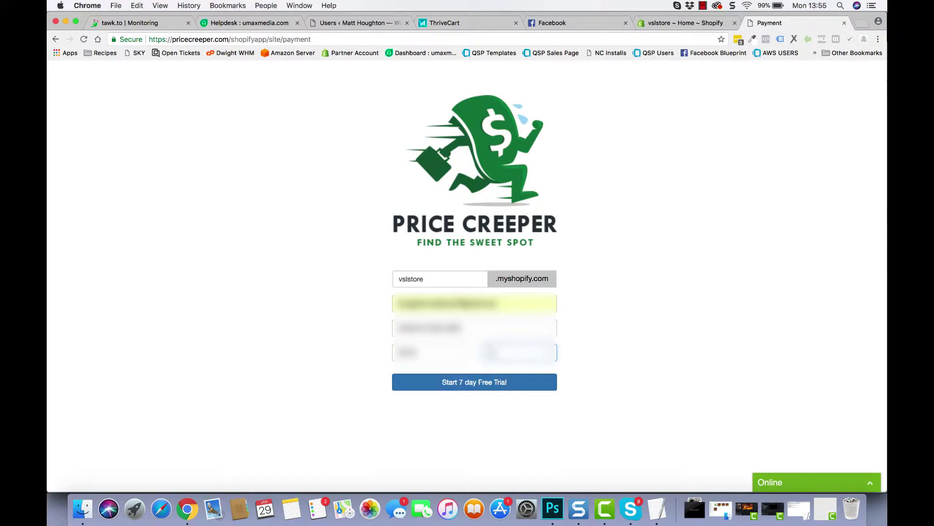
left_click(500, 382)
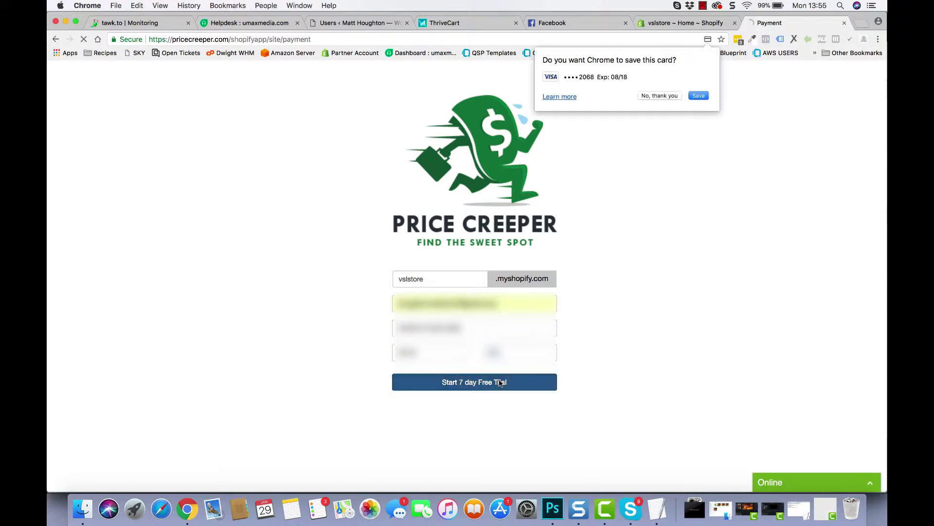
Decline saving the card and install the unlisted Price Creeper app
left_click(660, 96)
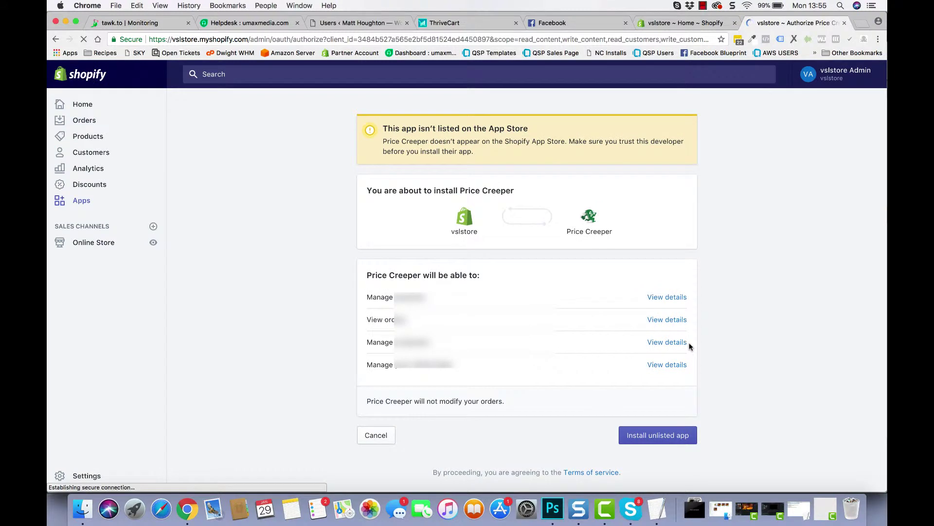
left_click(642, 439)
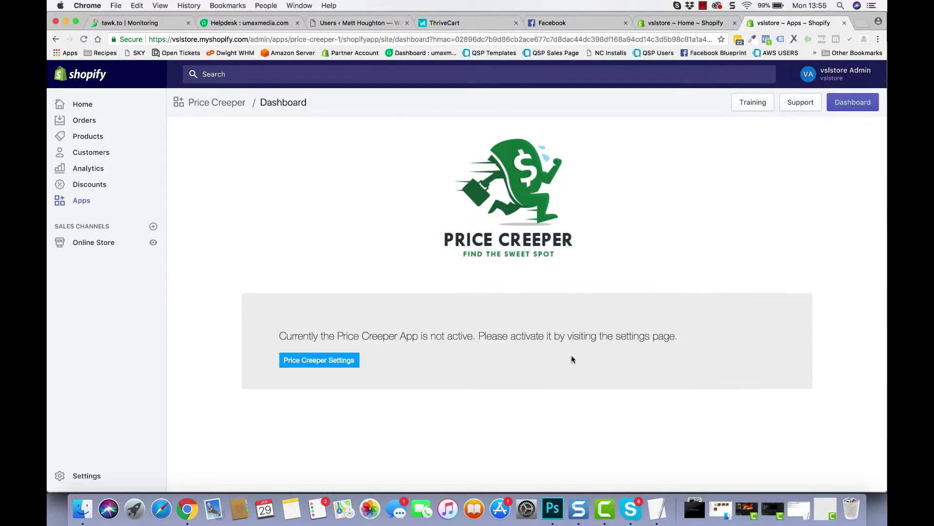
left_click(305, 359)
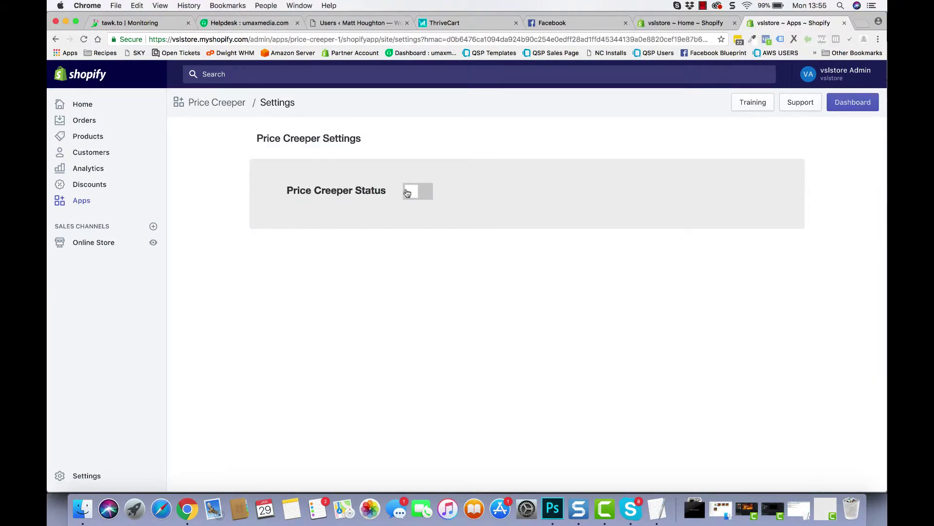
Switch Price Creeper's status on and connect it to the Facebook account
left_click(407, 191)
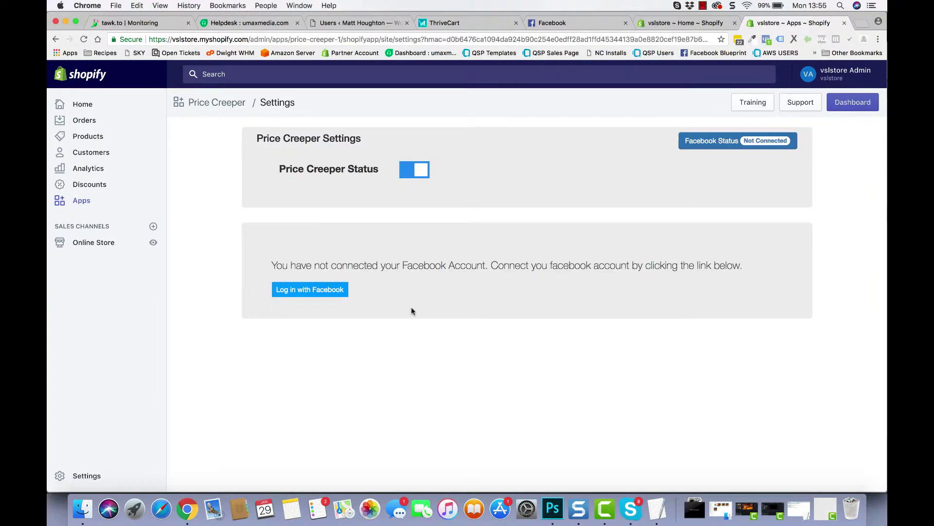
left_click(311, 294)
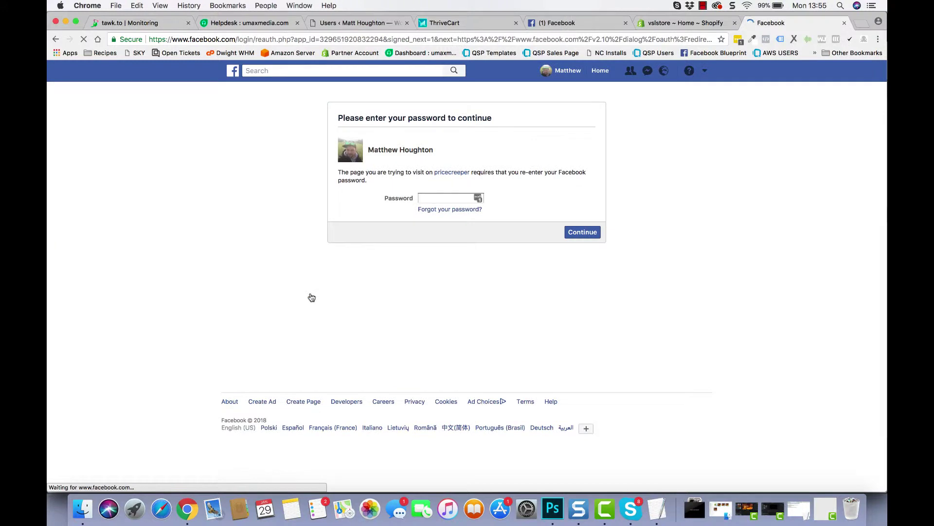
left_click(576, 233)
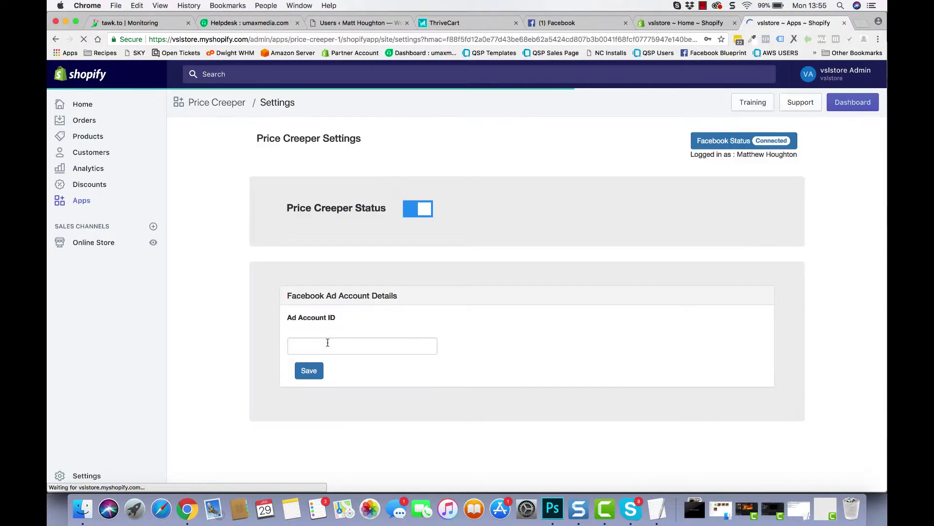
left_click(336, 339)
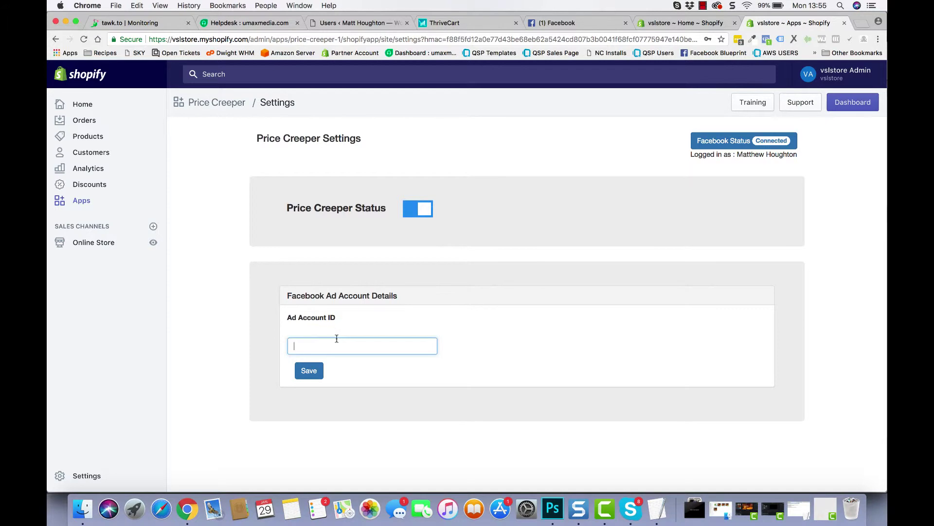
left_click(564, 25)
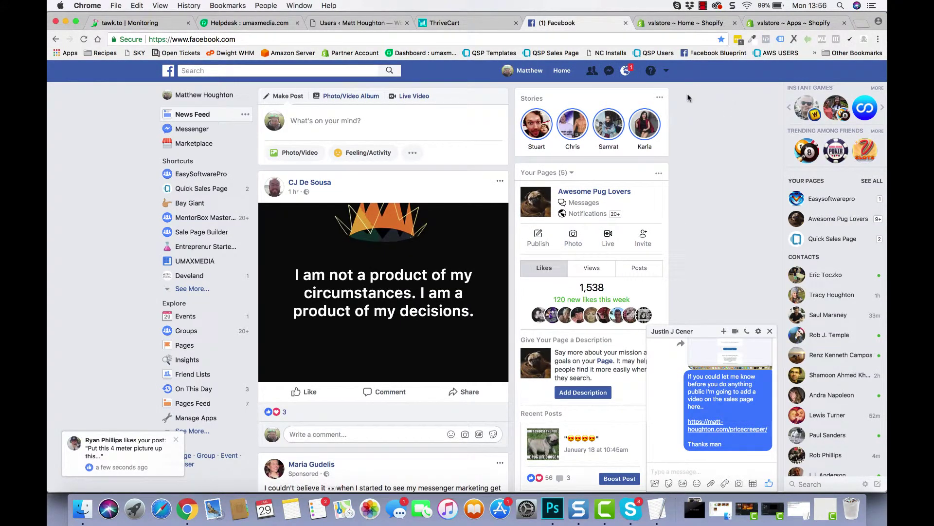
Copy the ad account ID from Facebook's Manage Ads page, then return to Shopify
left_click(666, 70)
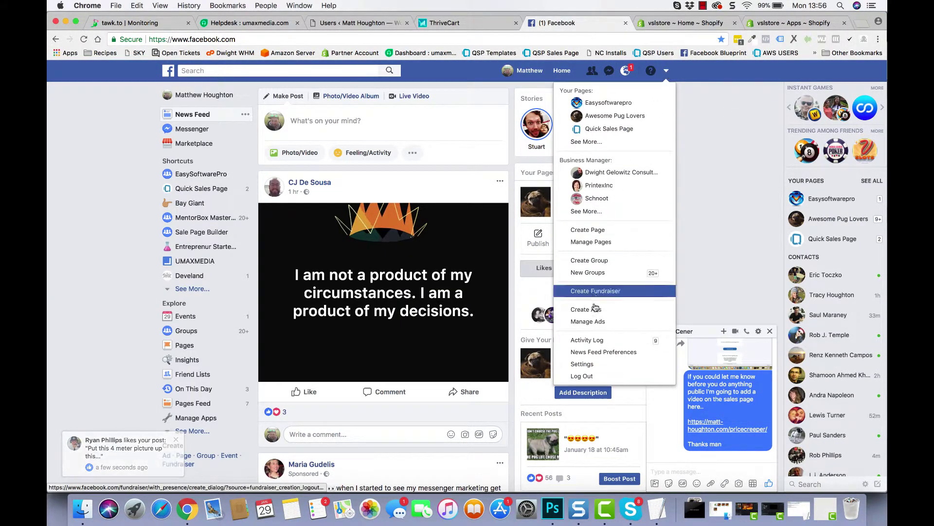
left_click(588, 321)
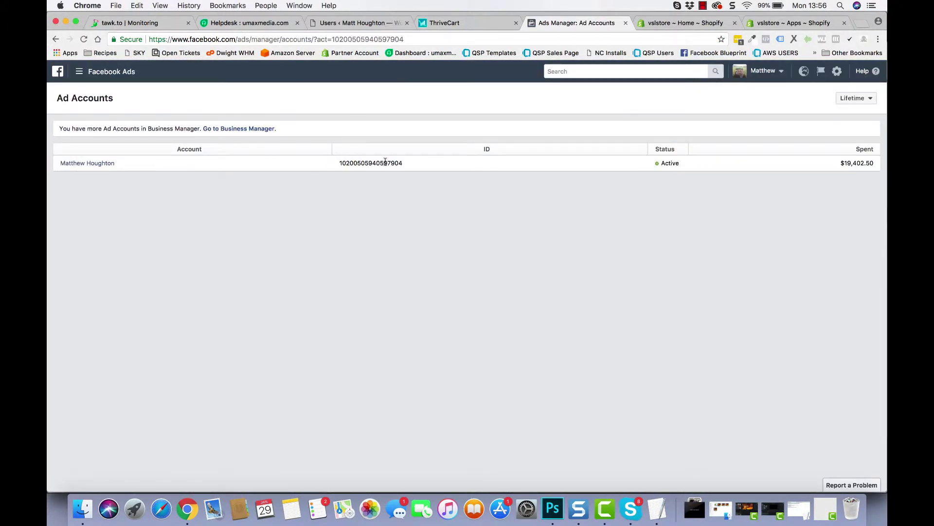
left_click_drag(401, 162, 340, 164)
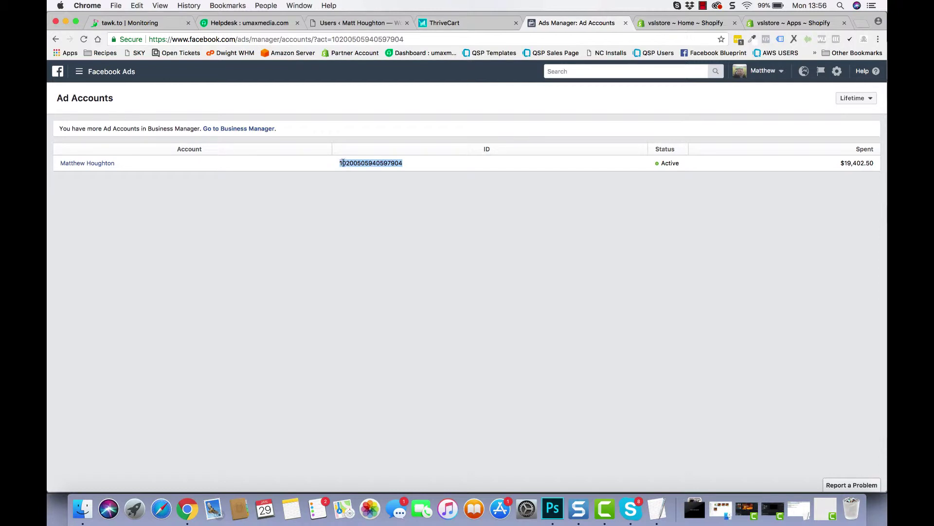
right_click(347, 164)
left_click(365, 183)
left_click(771, 23)
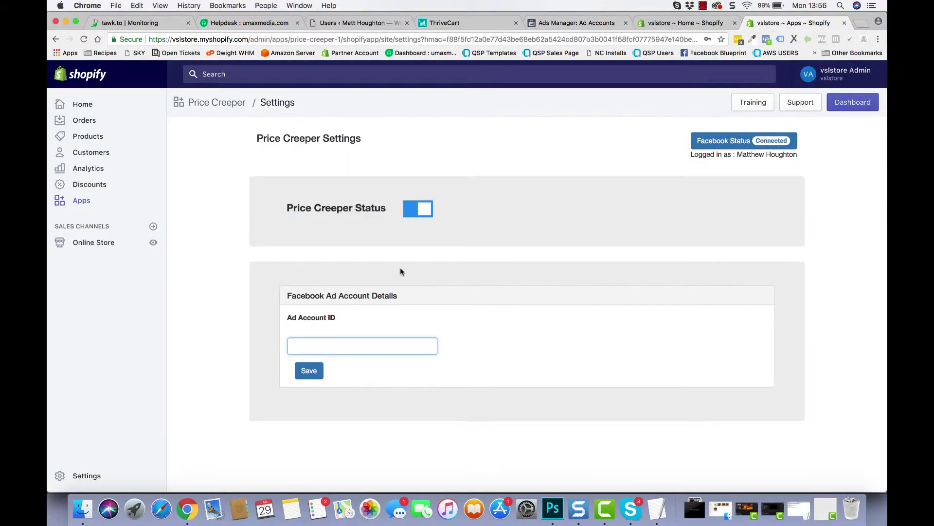
Paste and save the Facebook ad account ID in Price Creeper's settings
key("super+v")
left_click(311, 372)
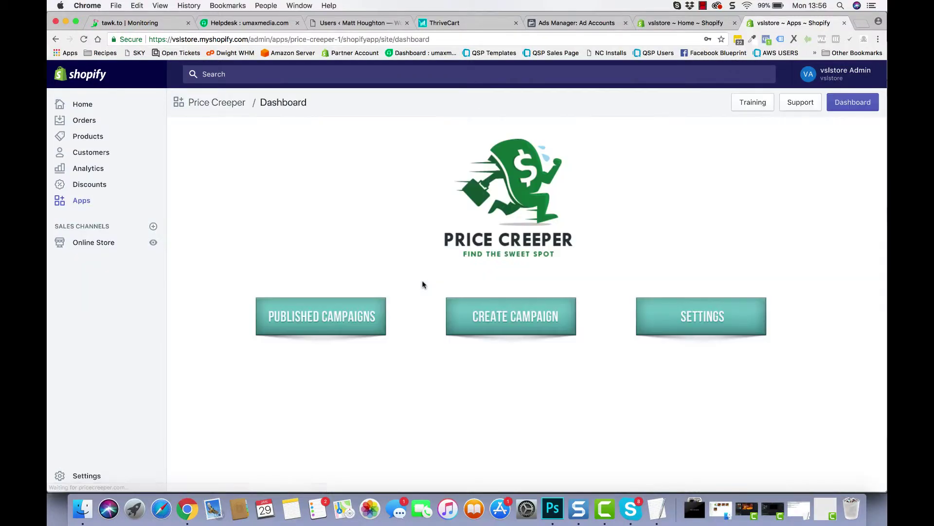
left_click(519, 304)
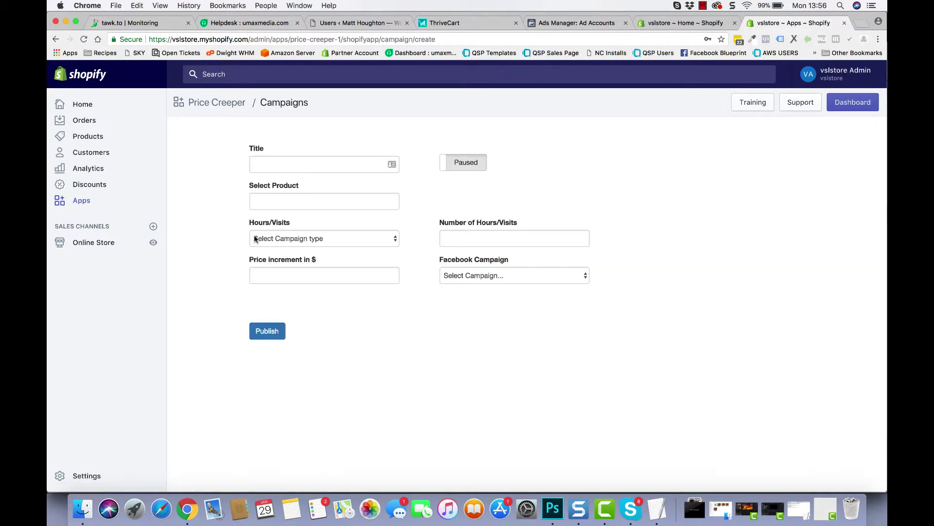
Open Shopify's Products page in a new tab
left_click(278, 158)
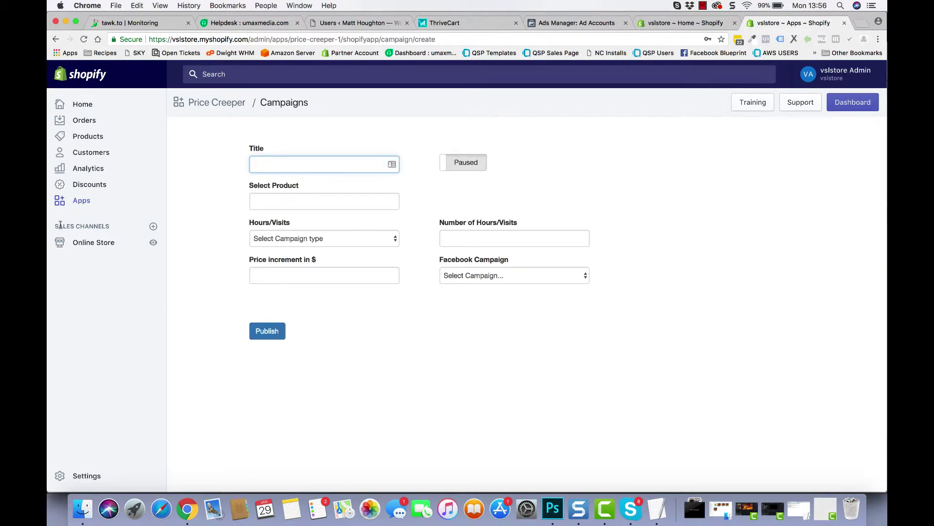
right_click(91, 138)
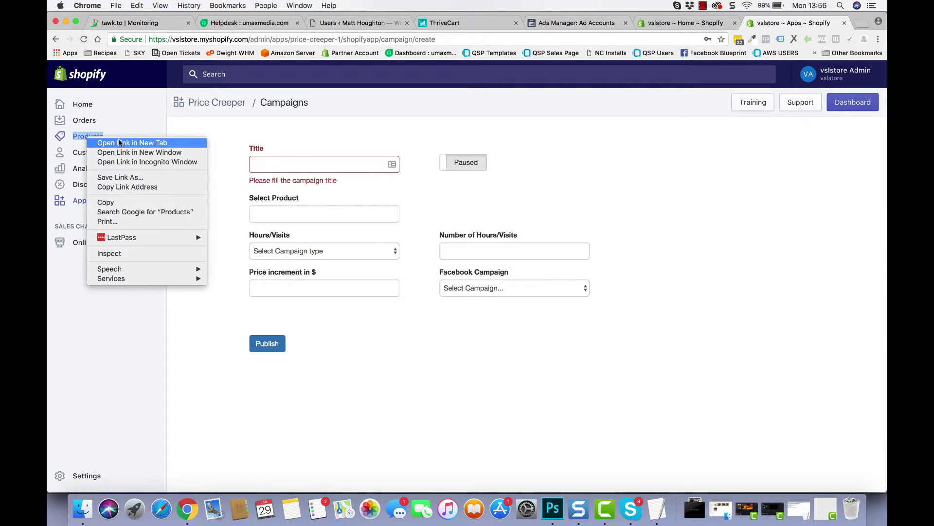
left_click(120, 144)
left_click(798, 24)
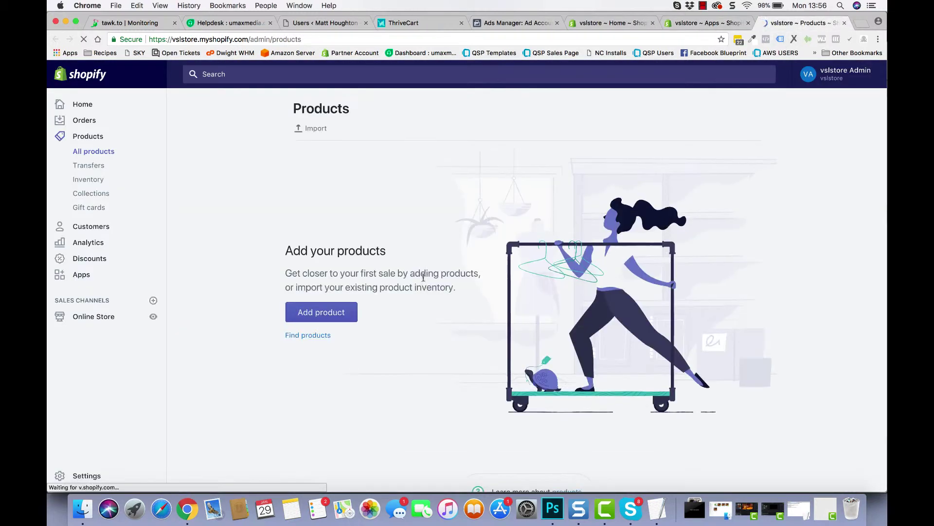
Add a new product titled Test with the photo IMG_5541.JPG
left_click(321, 312)
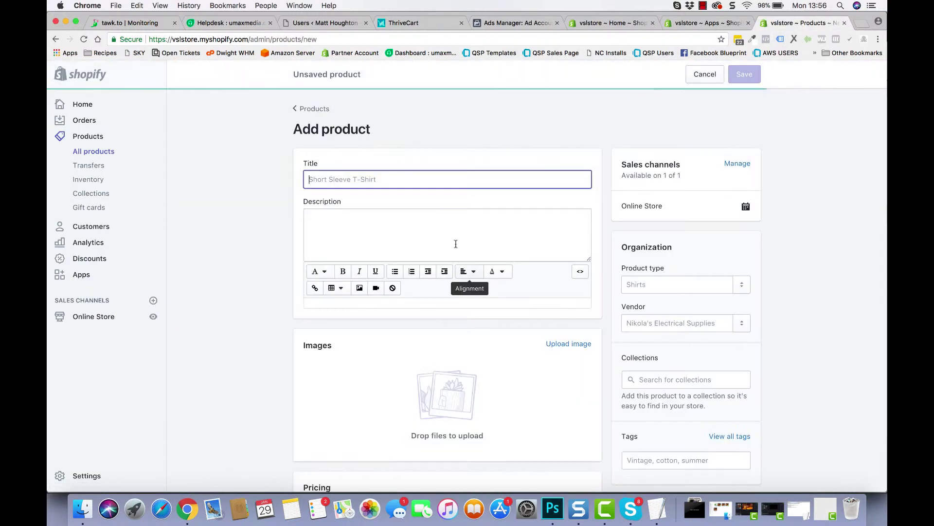
type("Test")
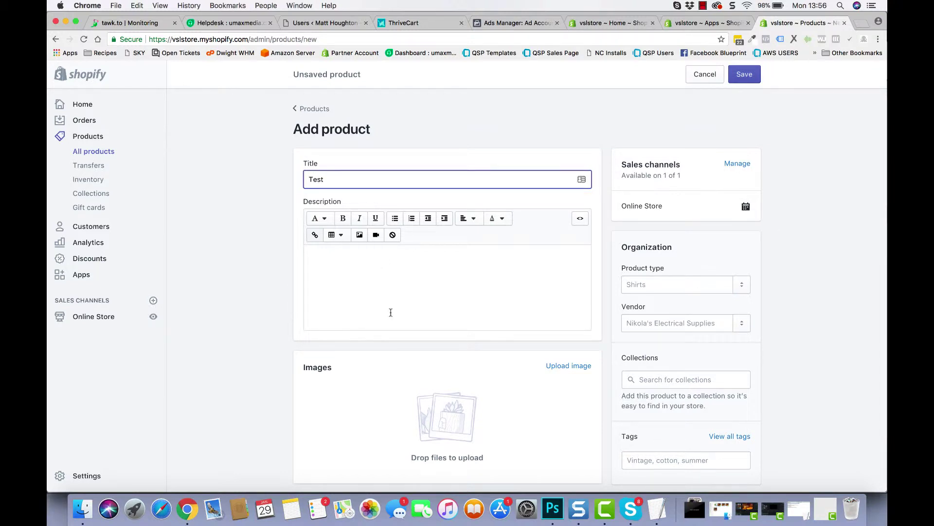
scroll(390, 313, "down", 3)
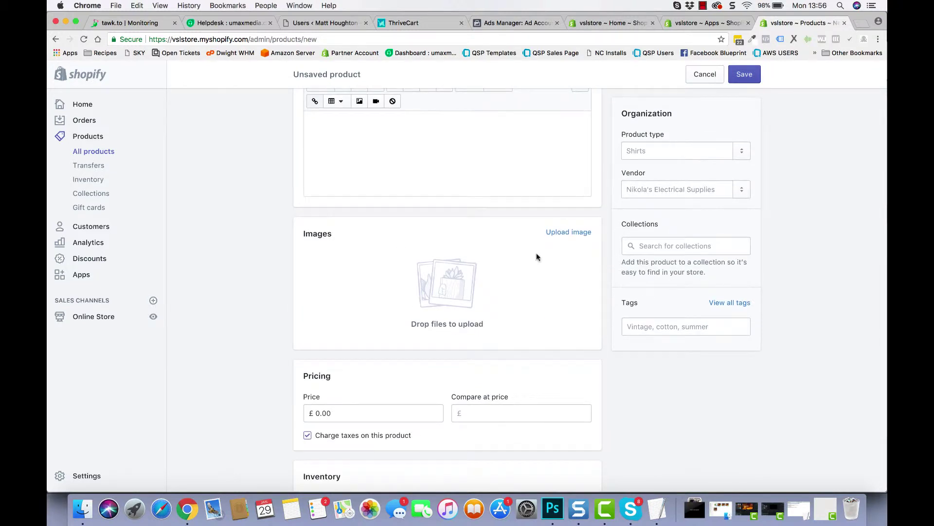
left_click(569, 234)
scroll(560, 180, "down", 3)
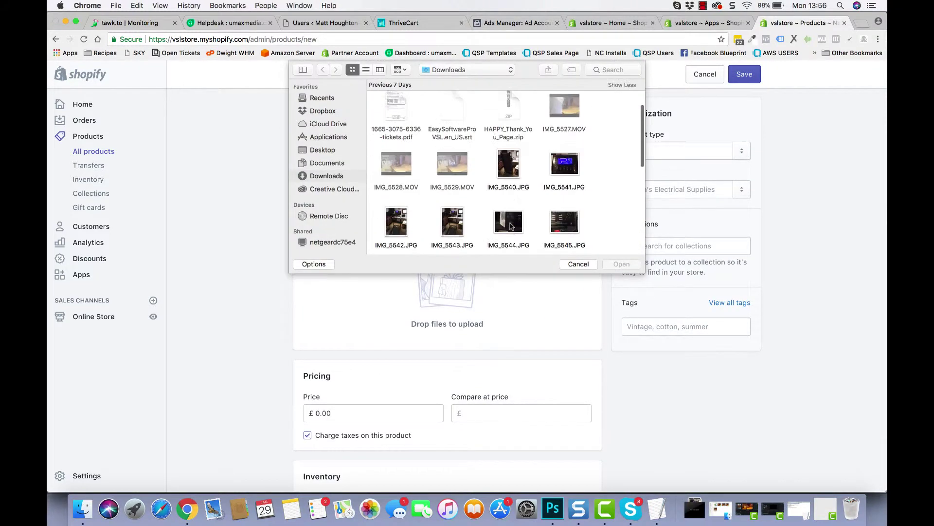
left_click(563, 164)
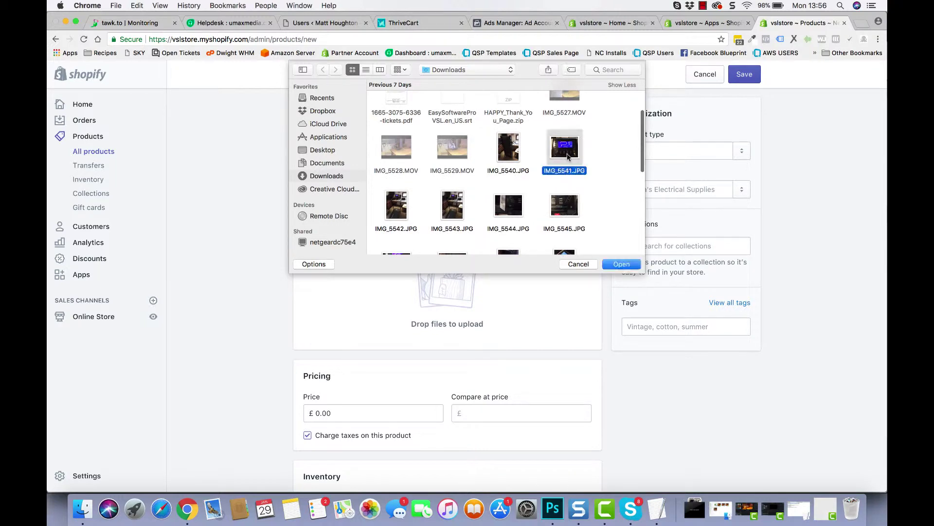
left_click(614, 266)
Price the product at 10.00, mark it as not requiring shipping, and save it
scroll(423, 310, "down", 3)
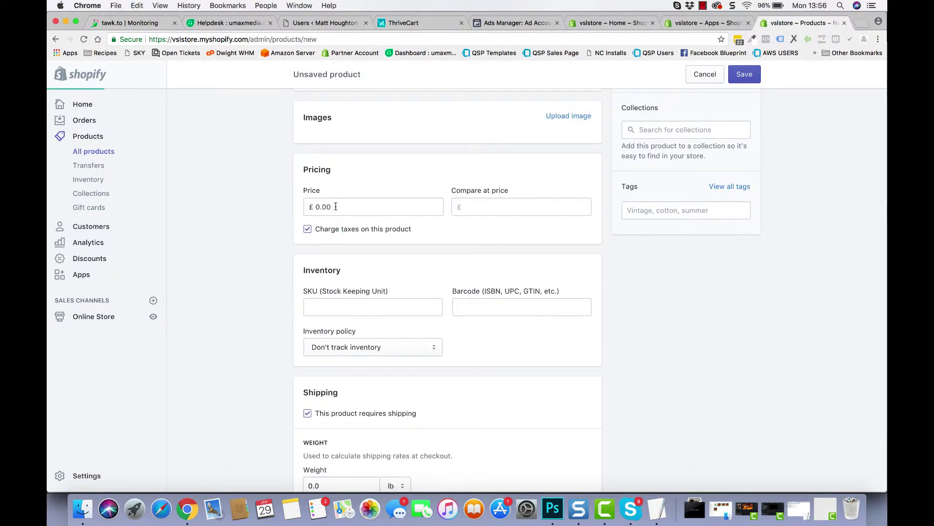
left_click(313, 206)
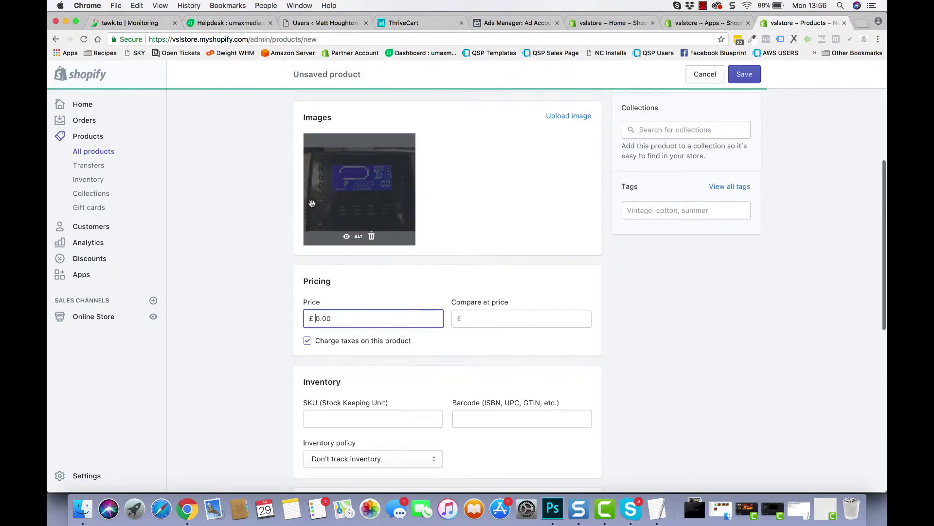
double_click(326, 318)
type("10.00")
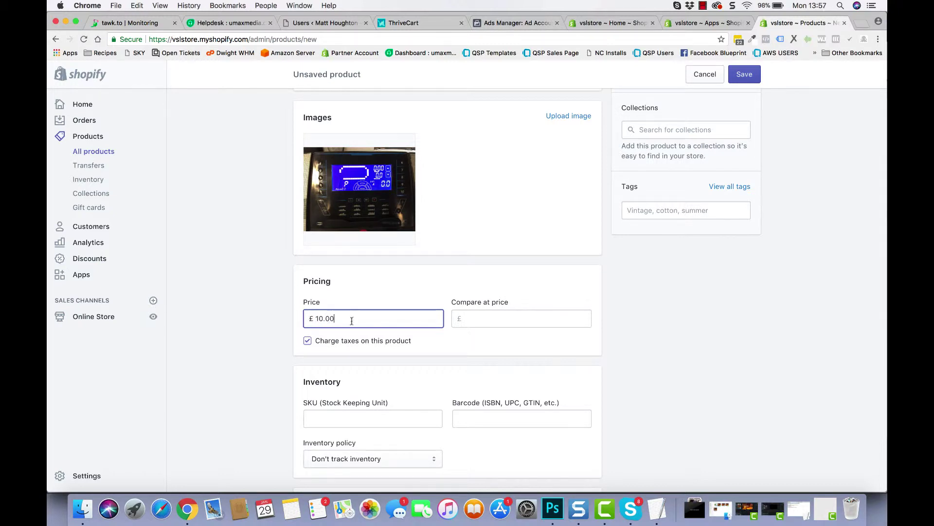
scroll(297, 384, "down", 3)
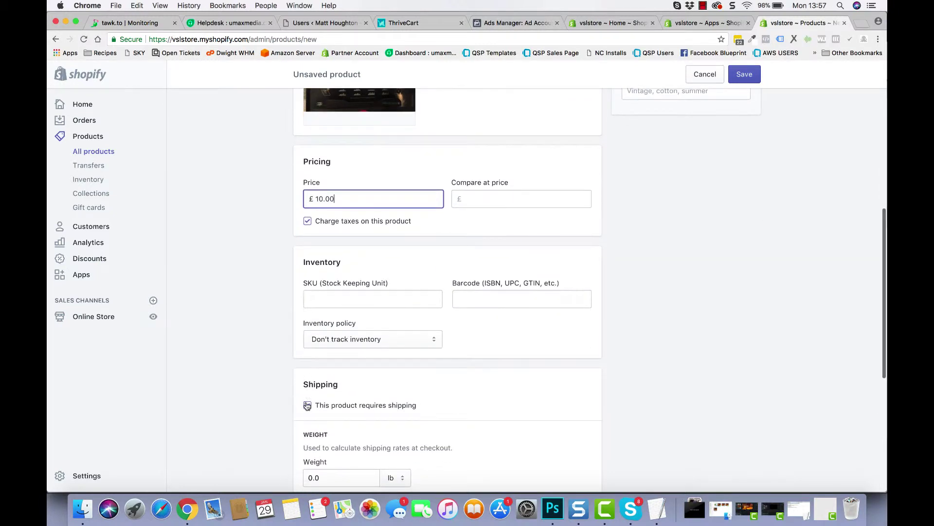
left_click(307, 404)
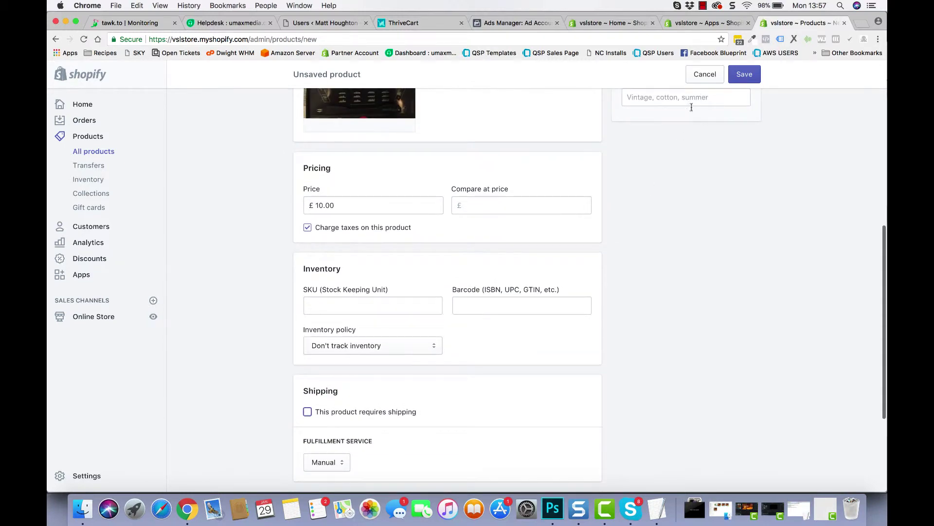
left_click(731, 81)
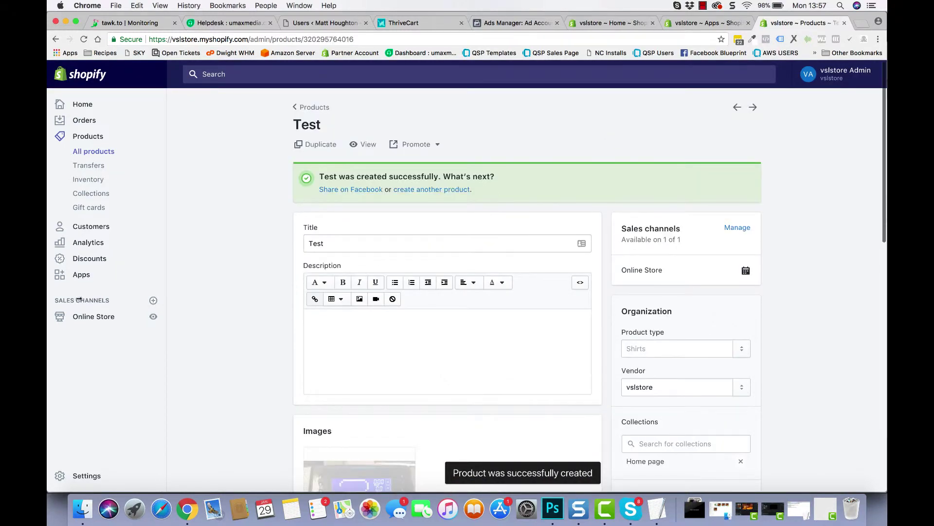
Start a new Price Creeper campaign titled Test for the Test product
left_click(81, 274)
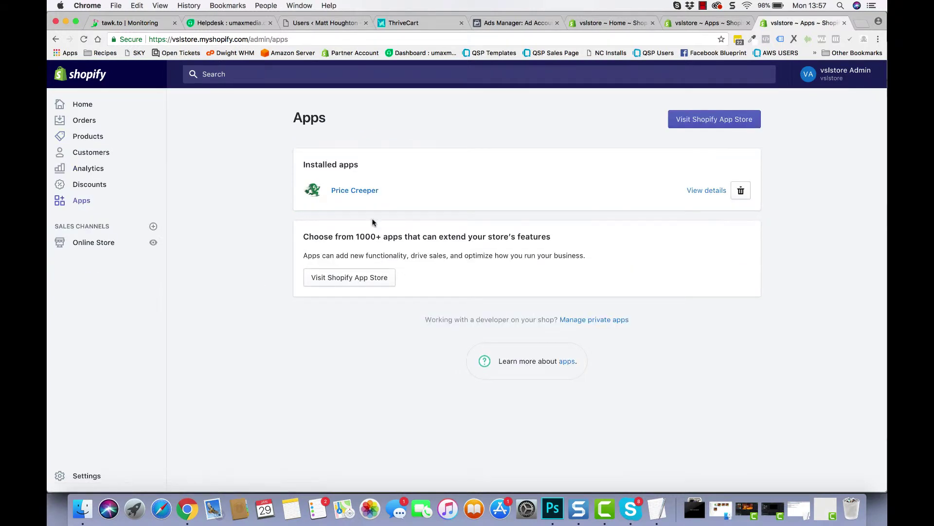
left_click(362, 191)
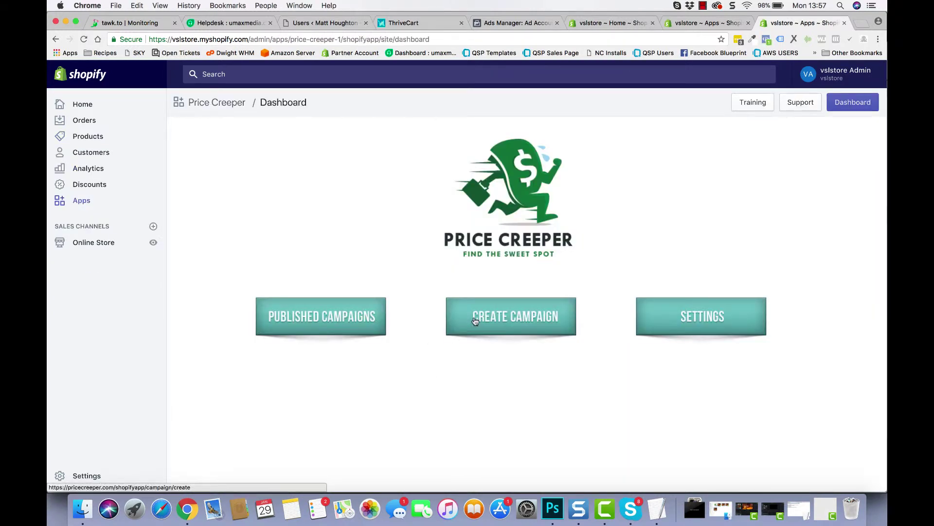
left_click(475, 318)
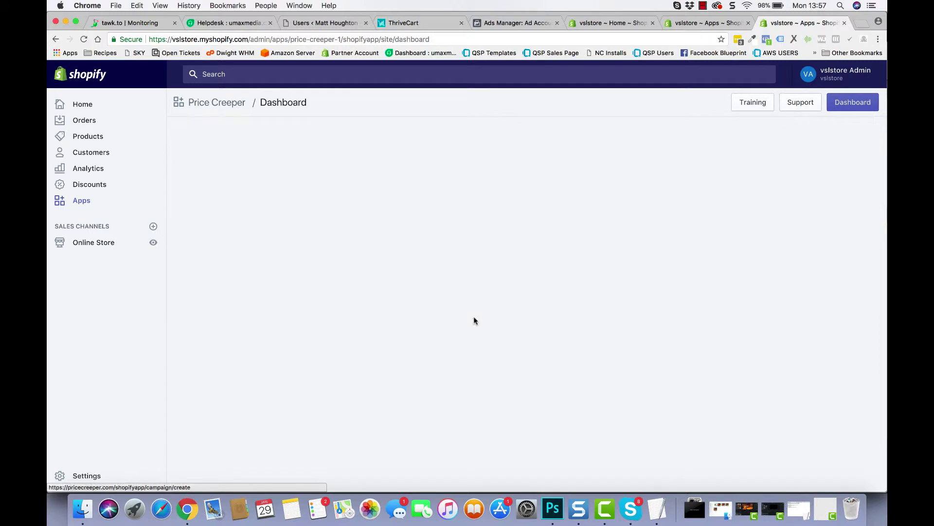
left_click(292, 163)
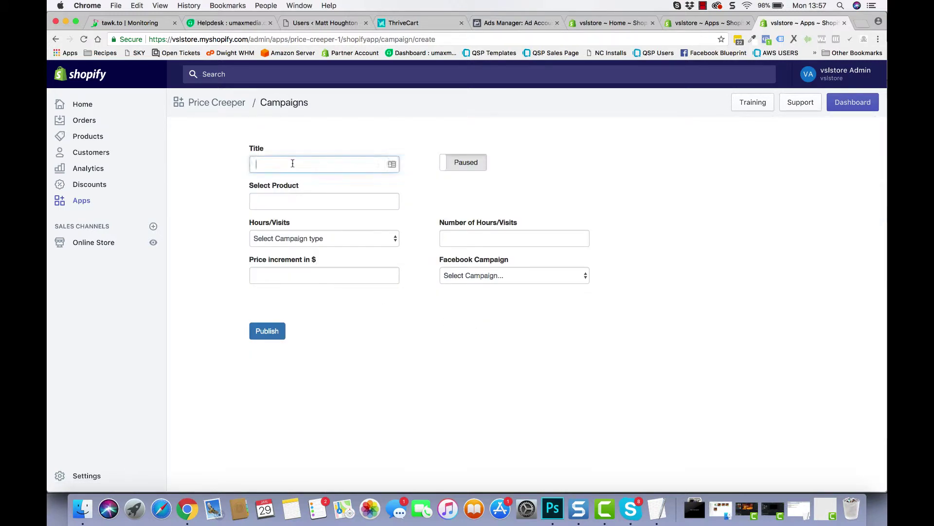
type("Test")
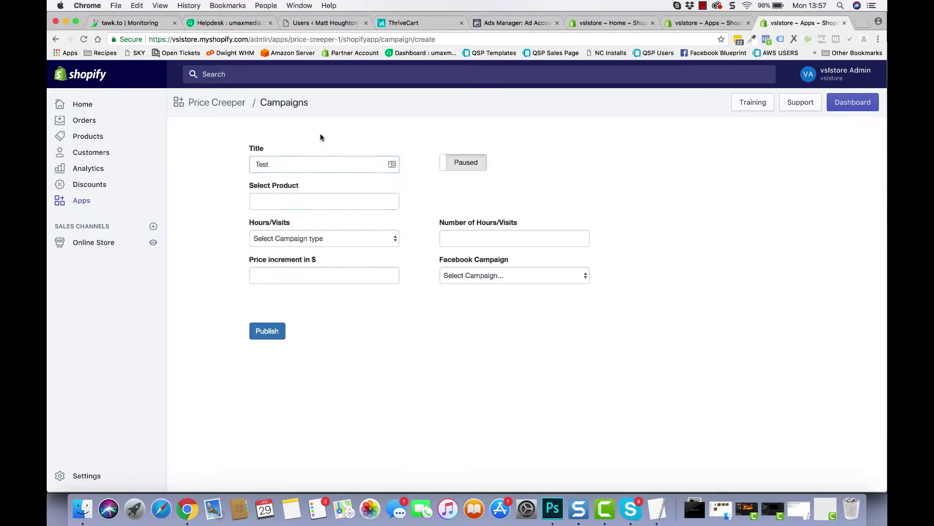
left_click(316, 208)
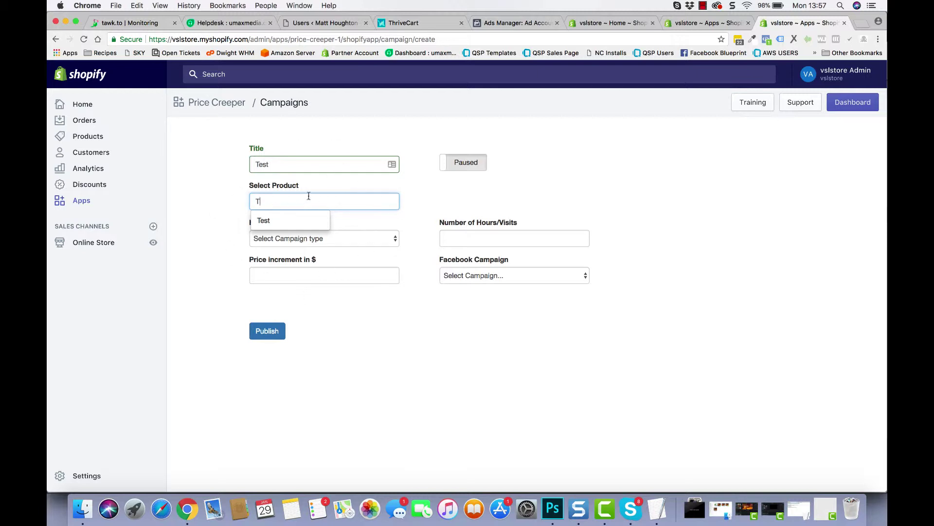
left_click(262, 220)
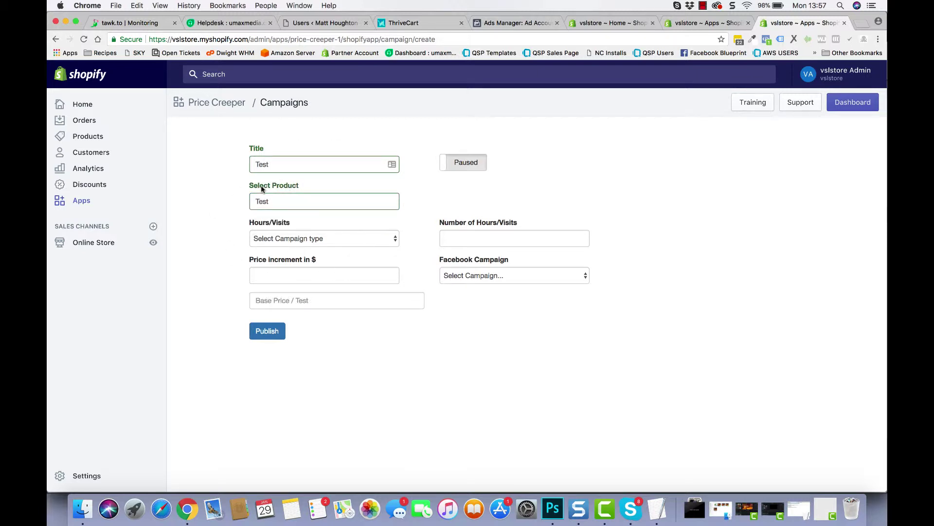
Set the campaign to Hours, 48, with a 2.00 price increment, and submit it
left_click(342, 239)
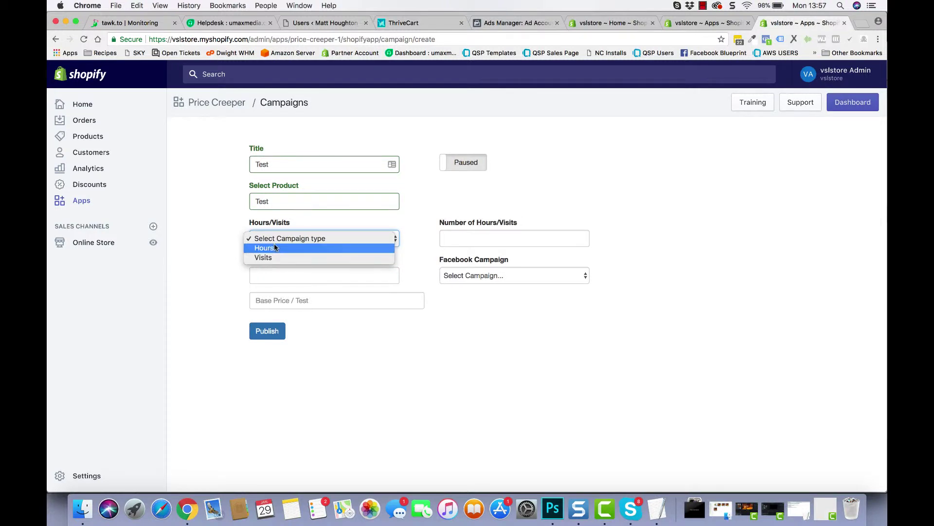
left_click(272, 247)
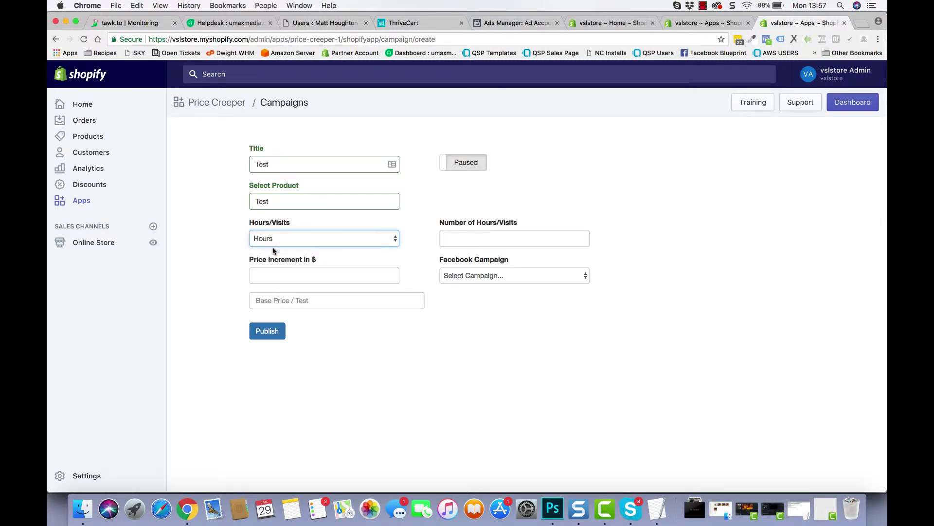
left_click(461, 237)
type("48")
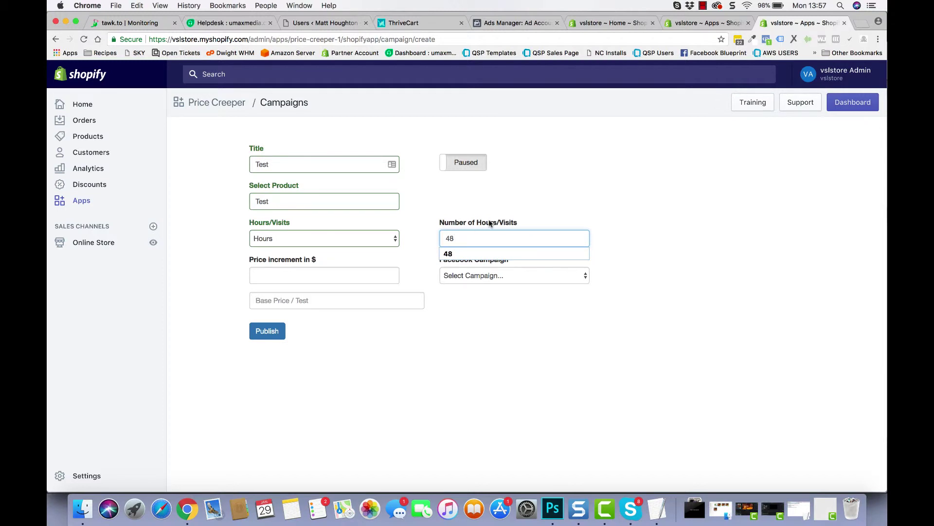
left_click(495, 209)
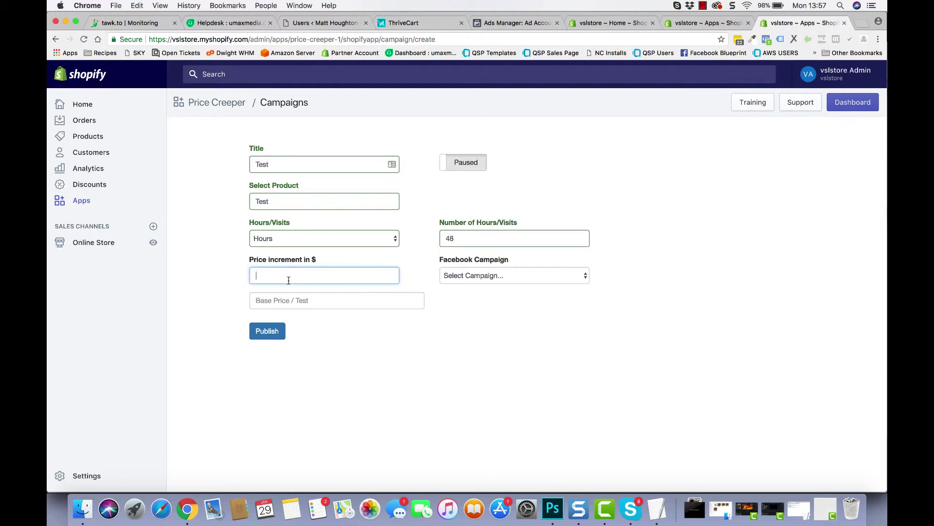
type("2.00")
left_click(305, 291)
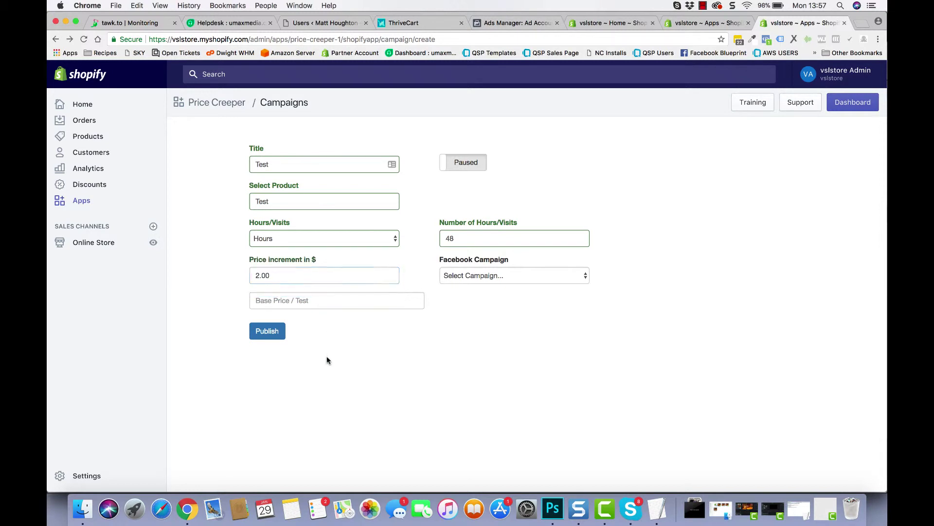
key("Return")
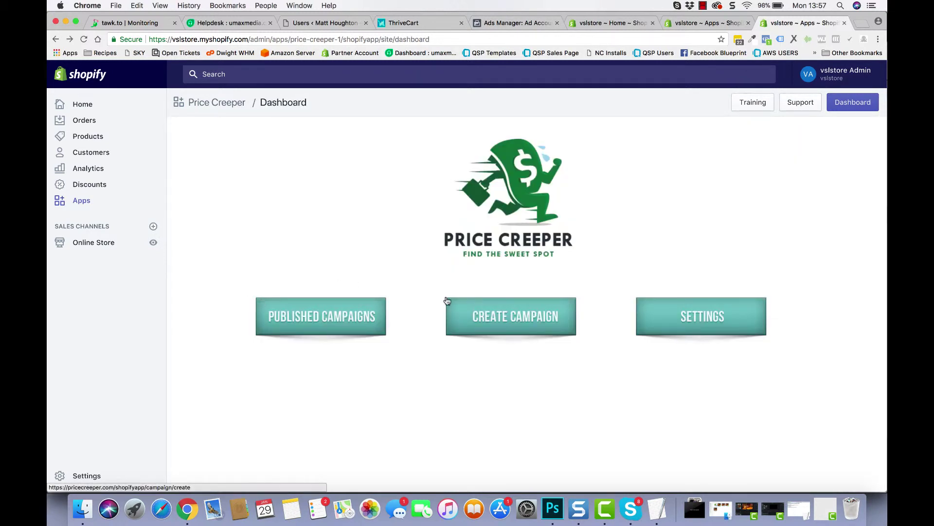
Start campaign 'test' for product Test, based on Hours
left_click(482, 311)
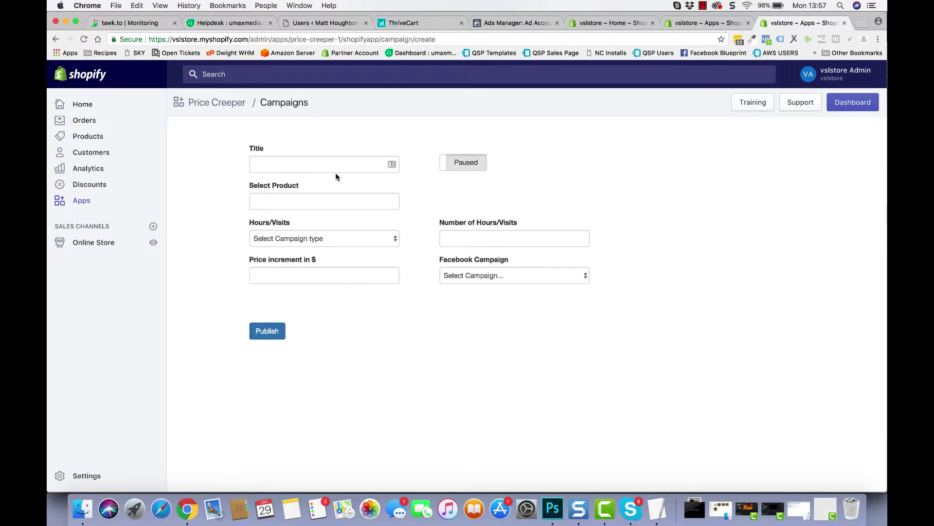
left_click(340, 169)
type("test")
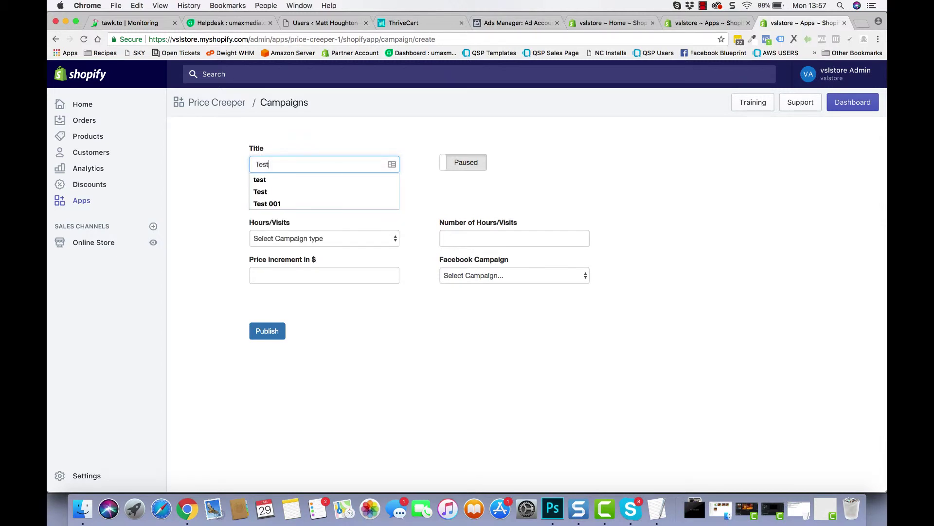
left_click(356, 184)
left_click(338, 203)
type("T")
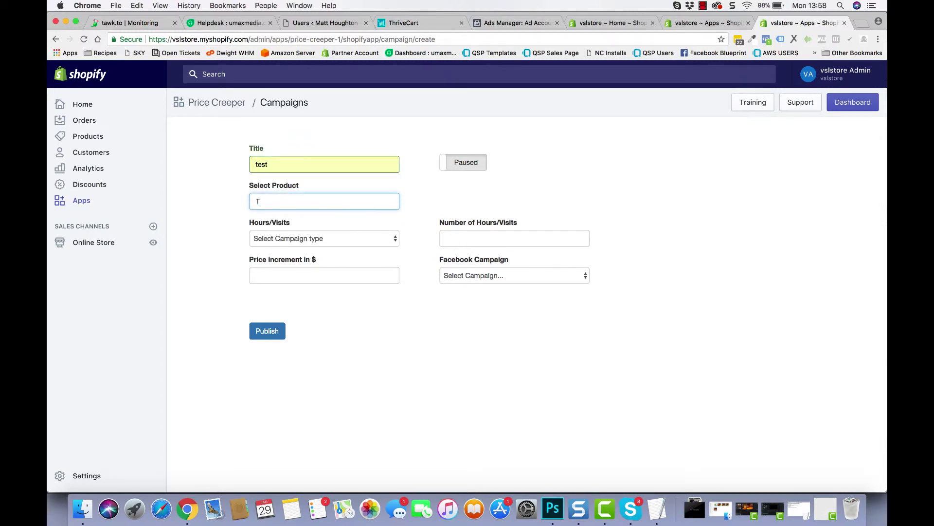
type("est")
left_click(319, 220)
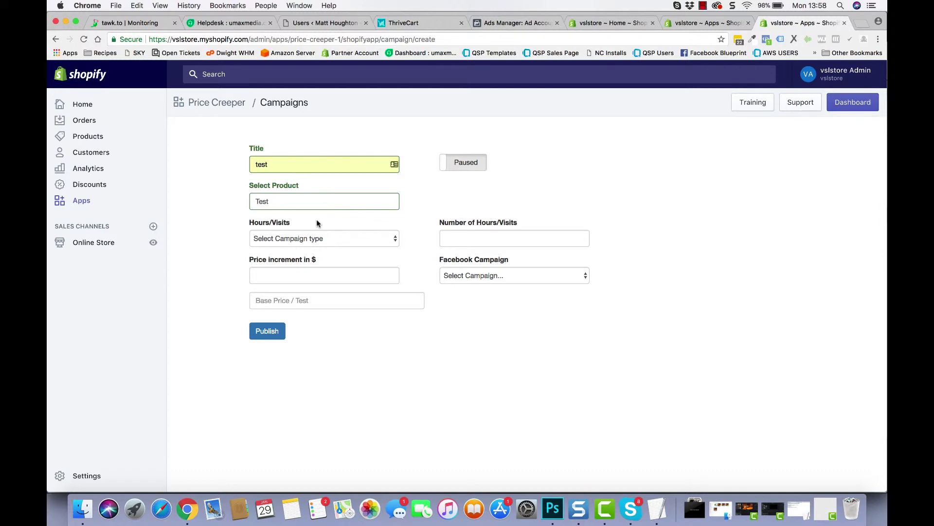
left_click(367, 238)
left_click(344, 248)
Enter a 2.00 price increment, 5.00 base price and 48 hours
left_click(325, 274)
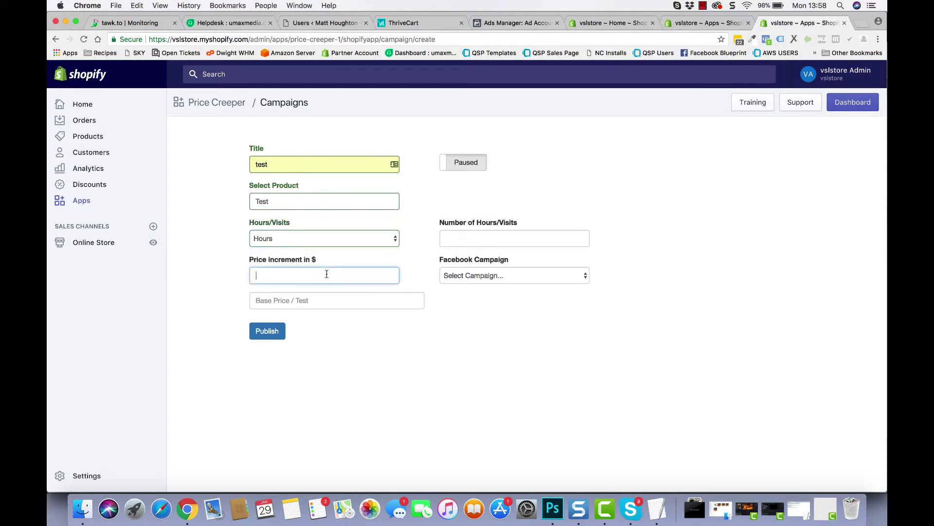
type("2.")
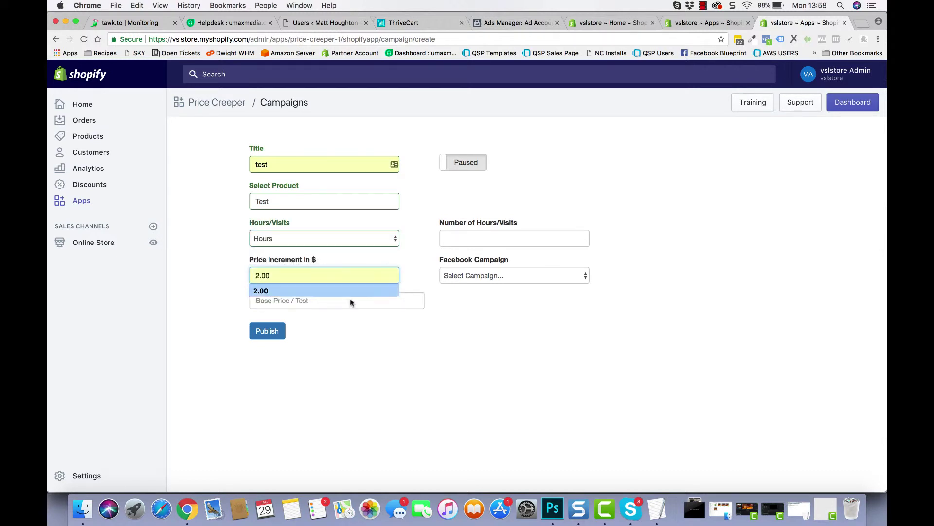
left_click(348, 331)
left_click(294, 300)
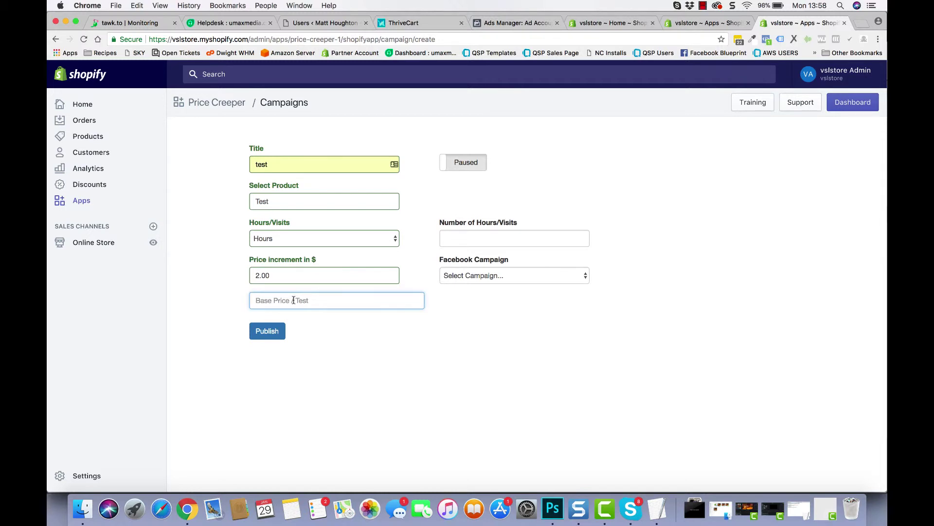
type("5.00")
left_click(317, 344)
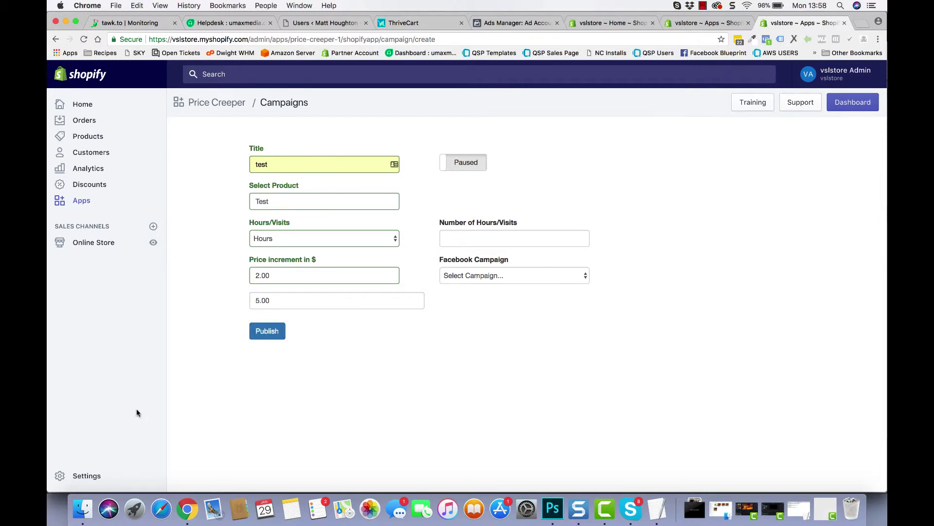
left_click(470, 241)
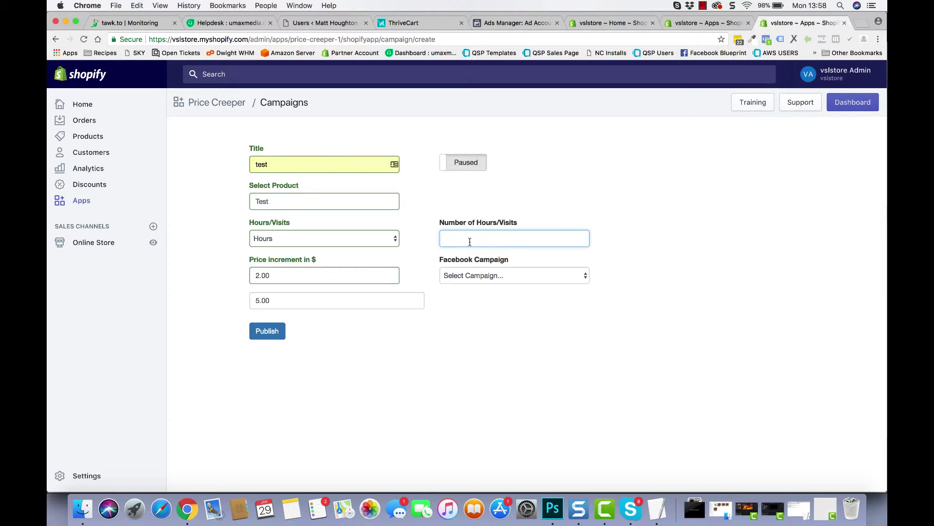
type("48")
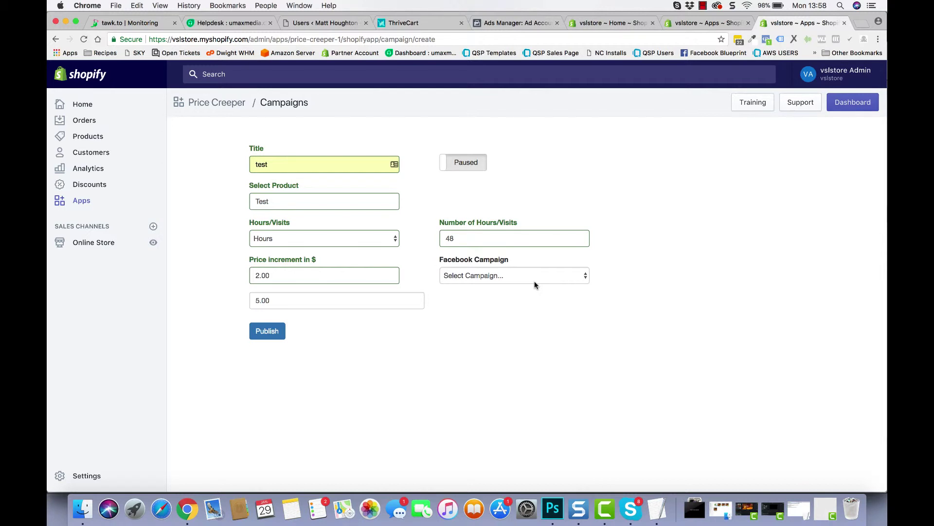
Link the Right Column Retarget Facebook campaign and switch the campaign to Live
left_click(533, 277)
left_click(525, 285)
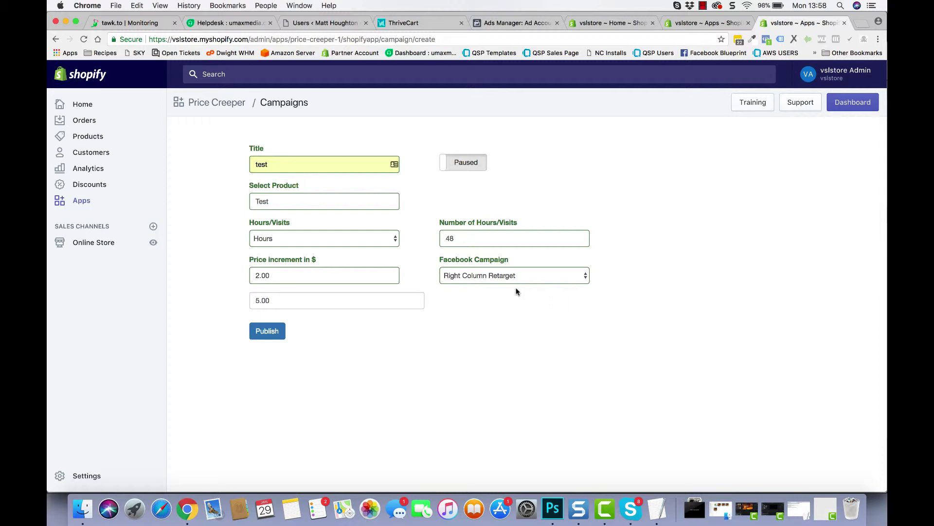
left_click(443, 168)
Publish 'test', view its DT Re-Target Right Column adset stats, then pause it
left_click(268, 337)
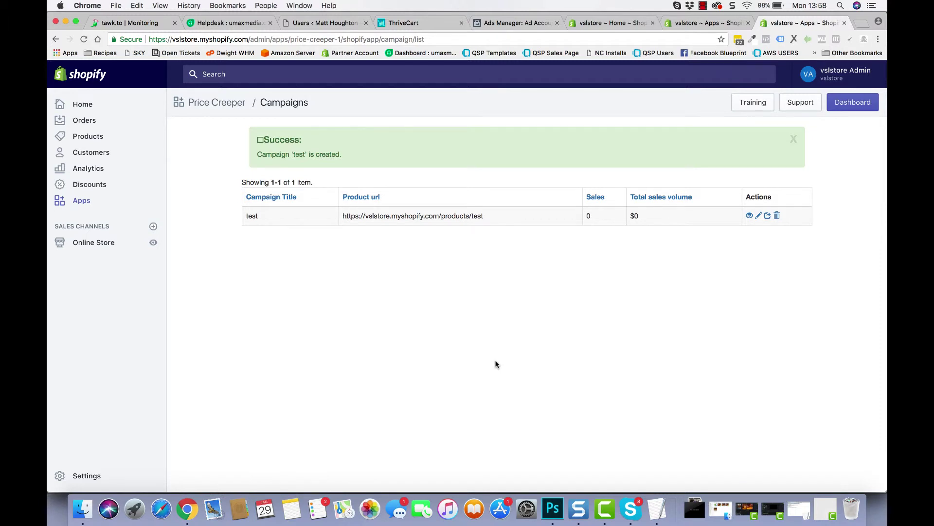
left_click(767, 217)
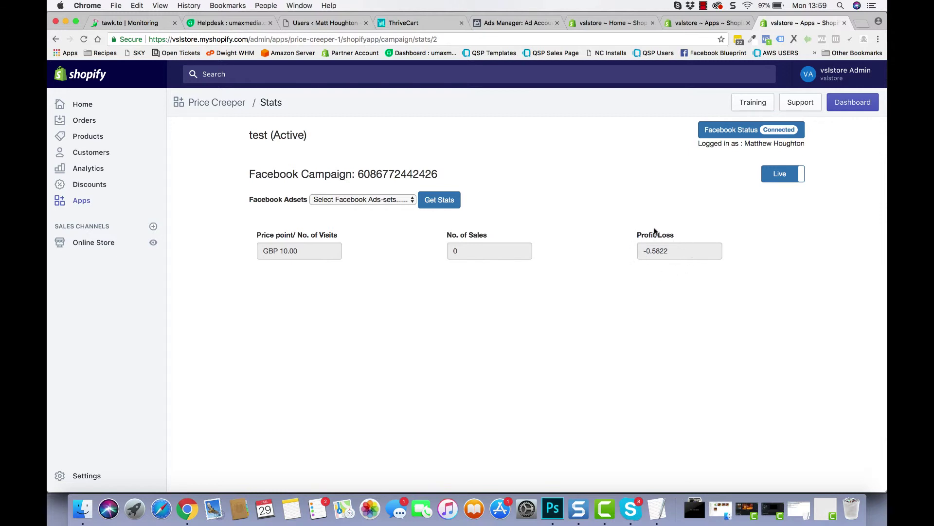
left_click(386, 202)
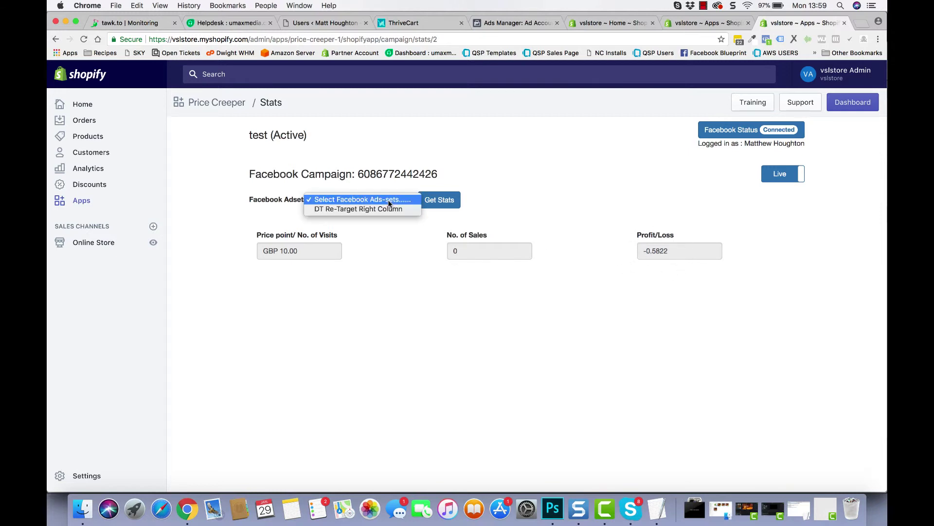
left_click(386, 209)
left_click(433, 204)
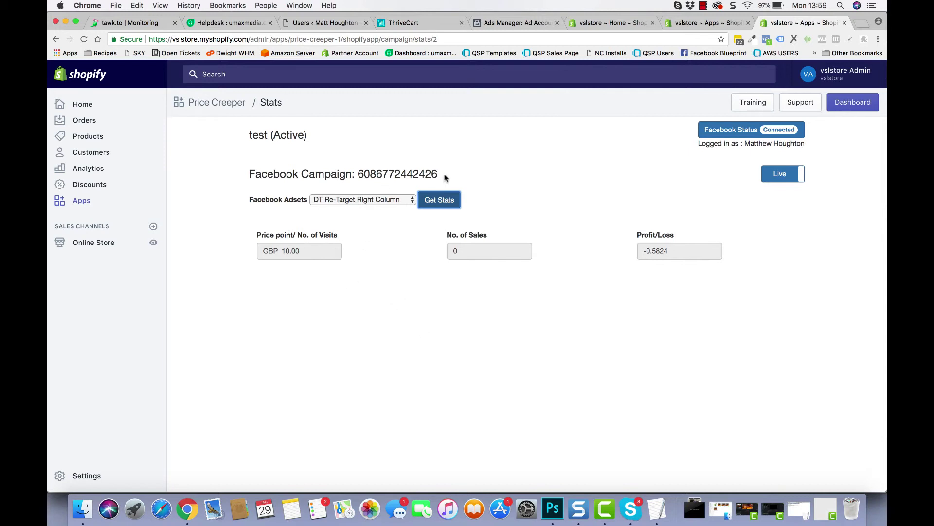
left_click(800, 171)
left_click(564, 111)
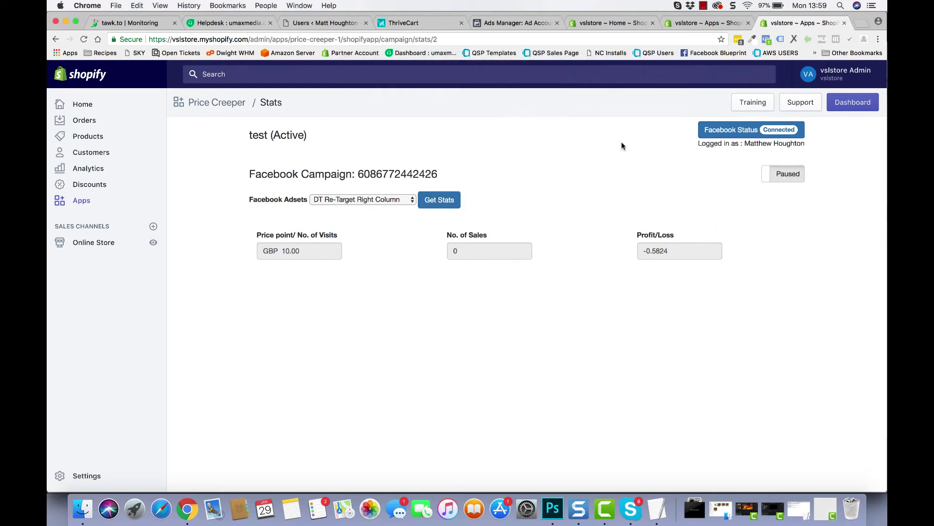